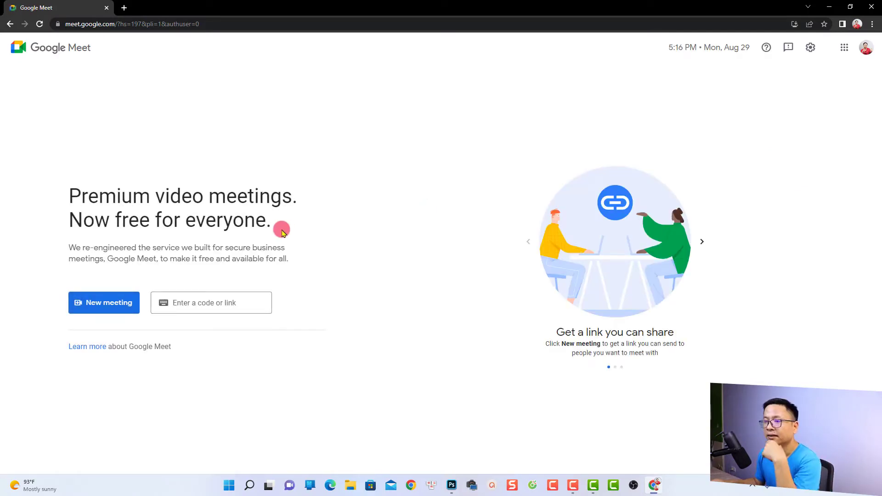
- Start scheduling a new meeting in Google Calendar and title the event "Cuộc họp nội bộ"
{"action": "left_click", "coordinate": [104, 303]}
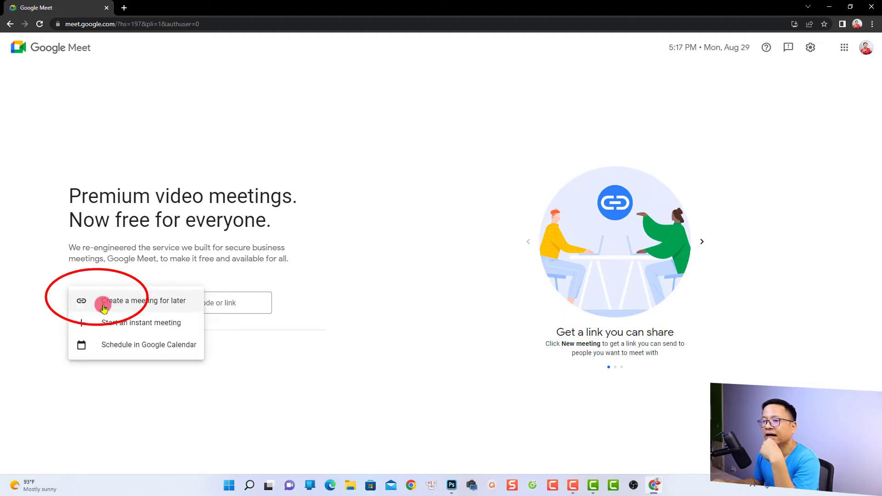
{"action": "left_click", "coordinate": [131, 347]}
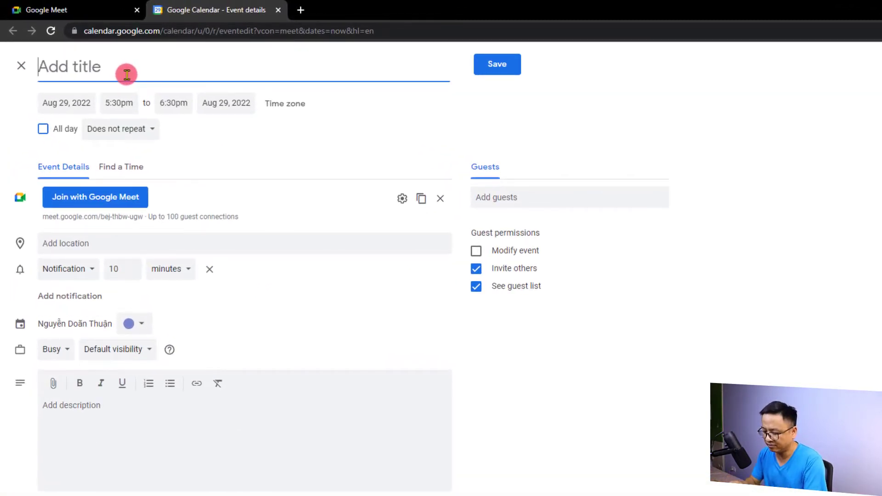
{"action": "type", "text": "Cuộc họp"}
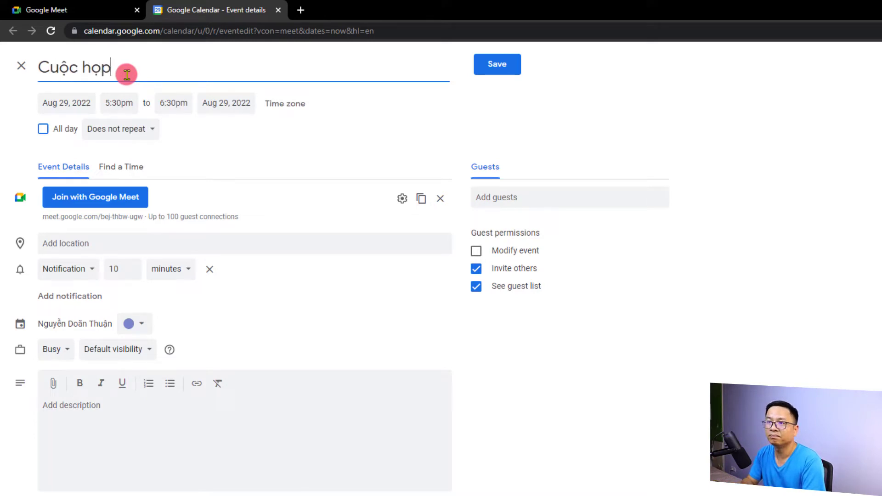
{"action": "type", "text": " mội bo"}
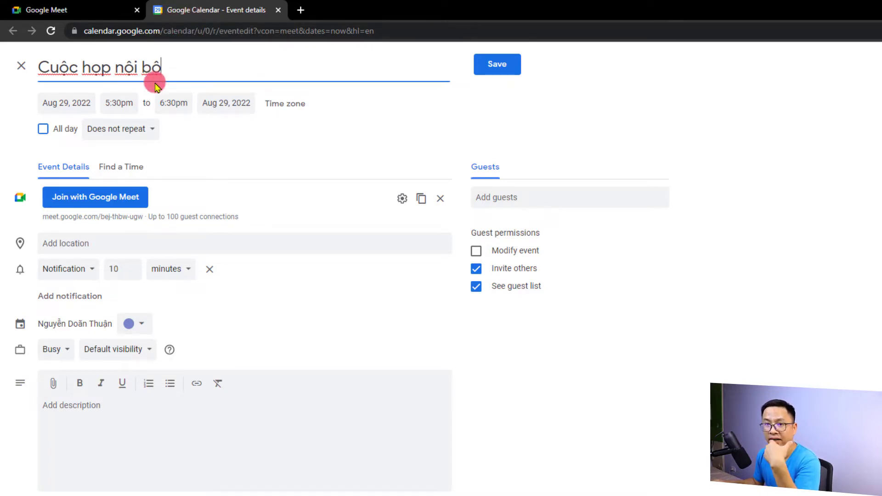
- Set the event's date to Aug 30, 2022 and its start time to 6:30pm
{"action": "left_click", "coordinate": [67, 104]}
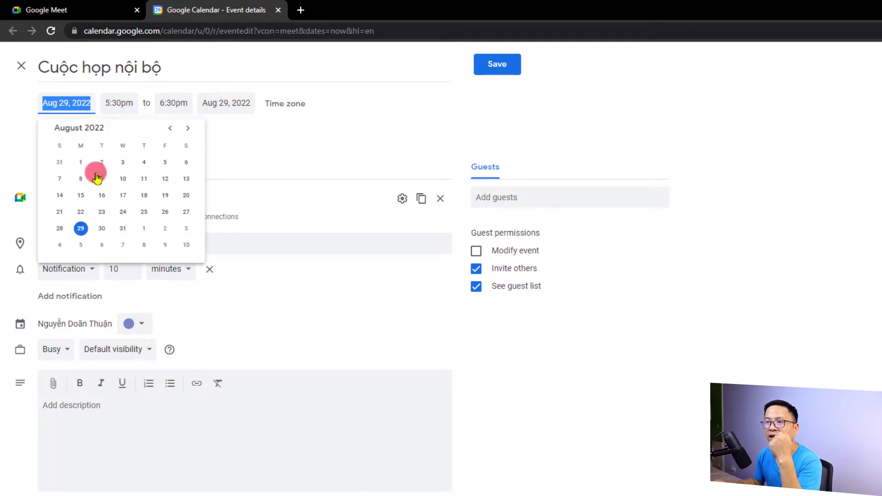
{"action": "left_click", "coordinate": [101, 228]}
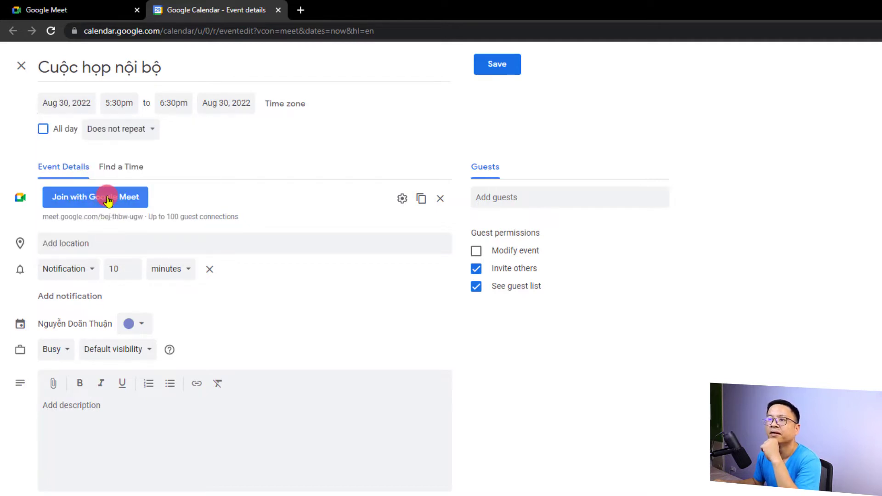
{"action": "left_click", "coordinate": [119, 103]}
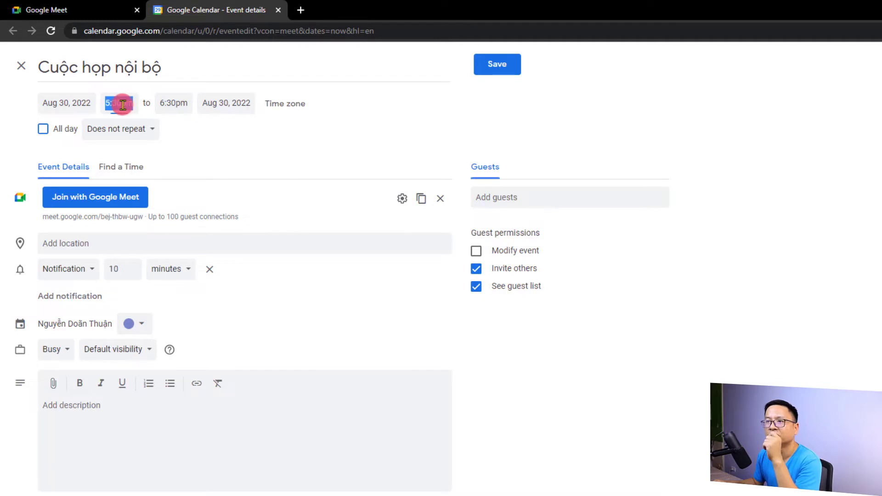
{"action": "scroll", "coordinate": [138, 188], "scroll_direction": "down", "scroll_amount": 1}
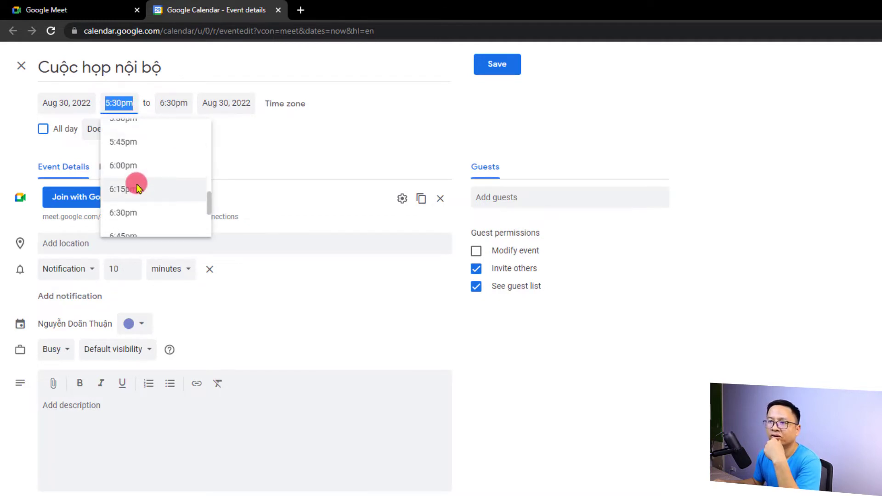
{"action": "left_click", "coordinate": [132, 212]}
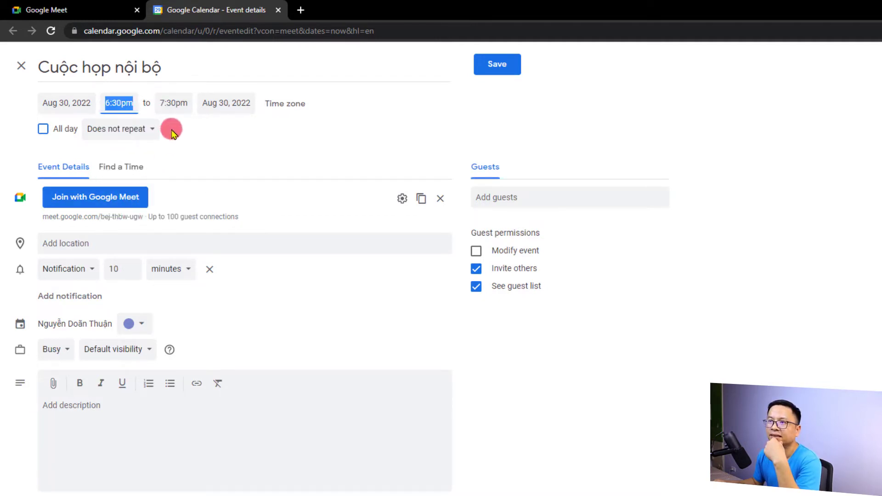
- Set the event's end time to 9:00pm and keep its recurrence as Does not repeat
{"action": "left_click", "coordinate": [174, 107]}
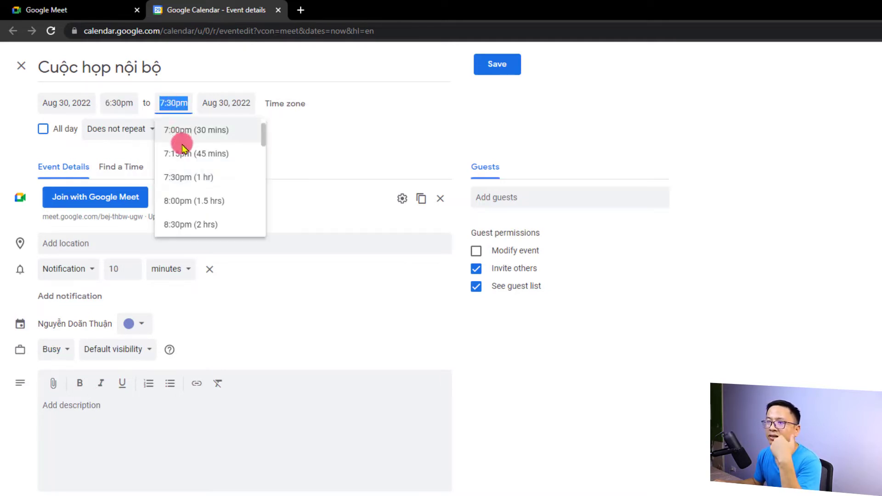
{"action": "scroll", "coordinate": [184, 165], "scroll_direction": "down", "scroll_amount": 5}
{"action": "scroll", "coordinate": [187, 172], "scroll_direction": "down", "scroll_amount": 3}
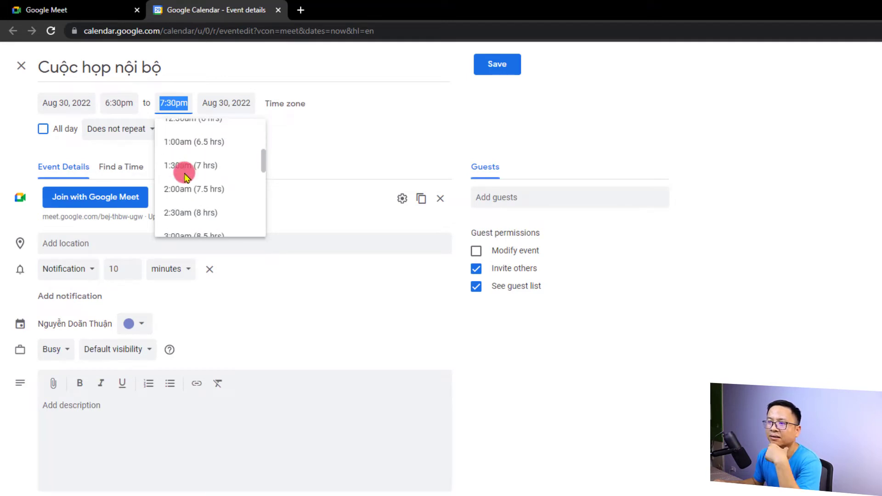
{"action": "scroll", "coordinate": [184, 168], "scroll_direction": "up", "scroll_amount": 3}
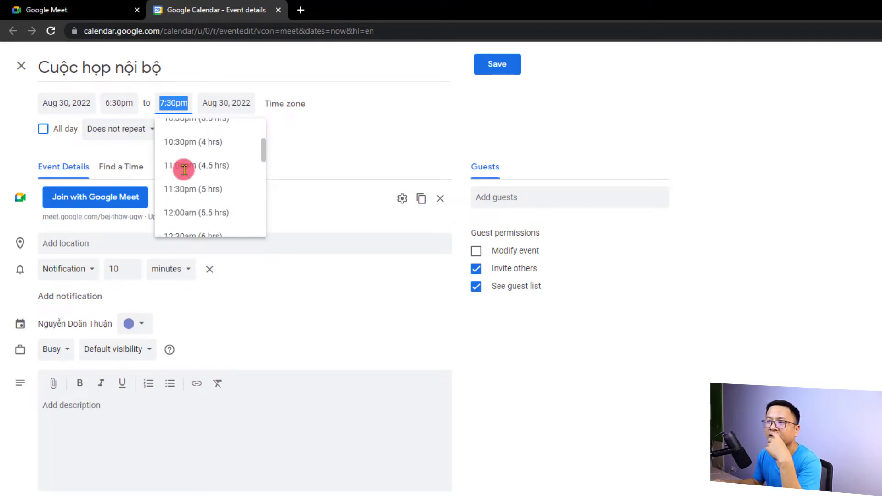
{"action": "scroll", "coordinate": [183, 165], "scroll_direction": "up", "scroll_amount": 1}
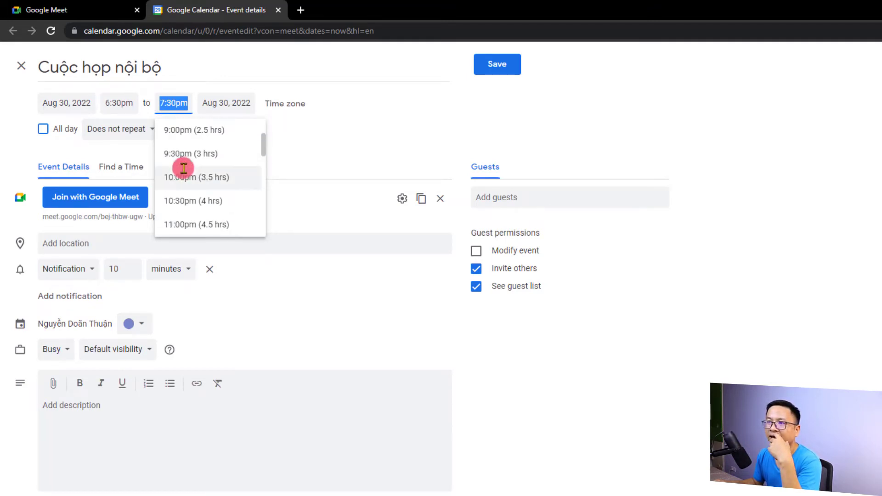
{"action": "left_click", "coordinate": [189, 131]}
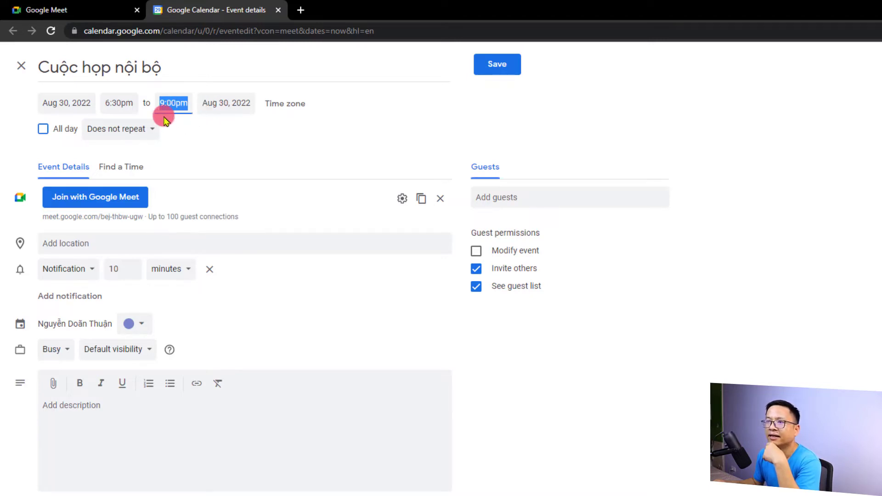
{"action": "left_click", "coordinate": [158, 134]}
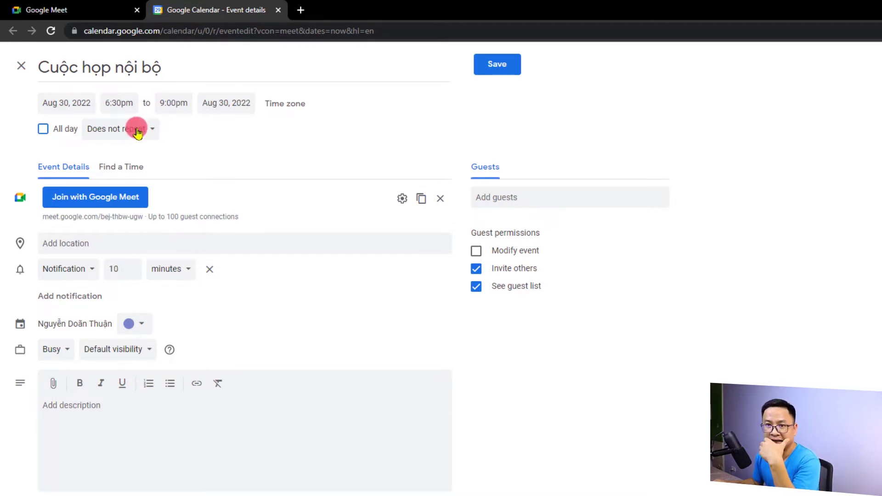
{"action": "left_click", "coordinate": [147, 131]}
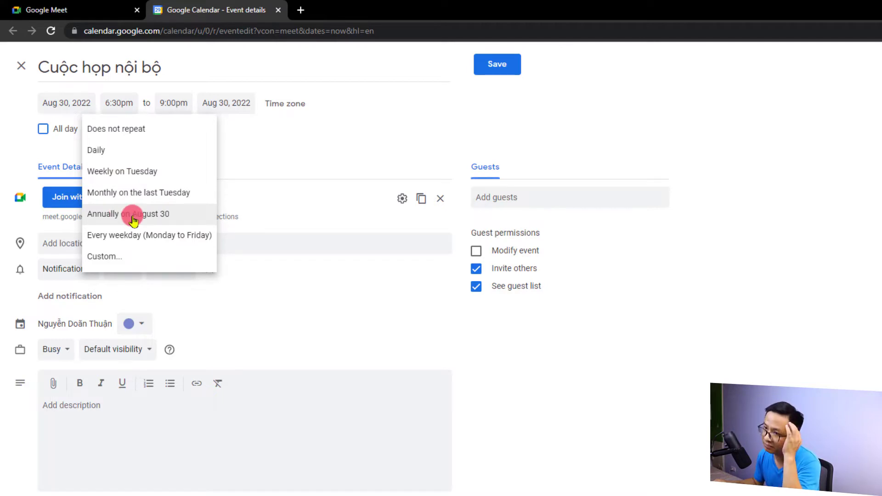
{"action": "left_click", "coordinate": [118, 131]}
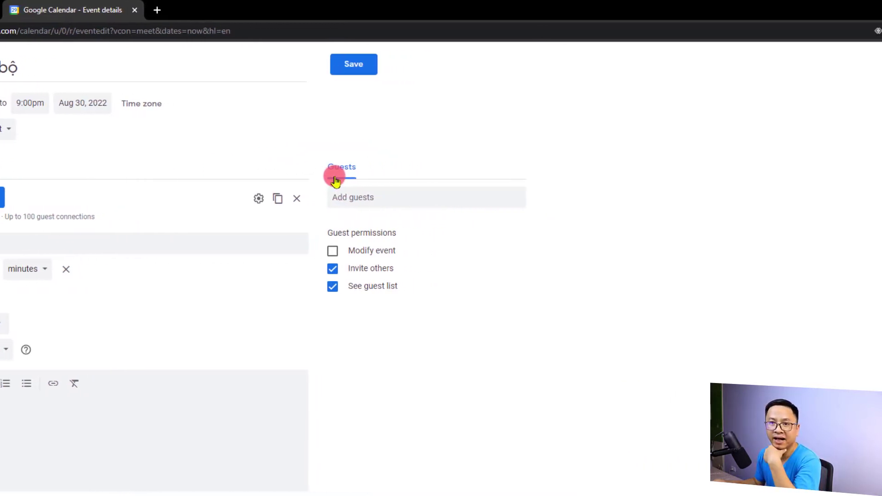
- Add a guest to the event by entering the guest's e-mail address
{"action": "left_click", "coordinate": [355, 193]}
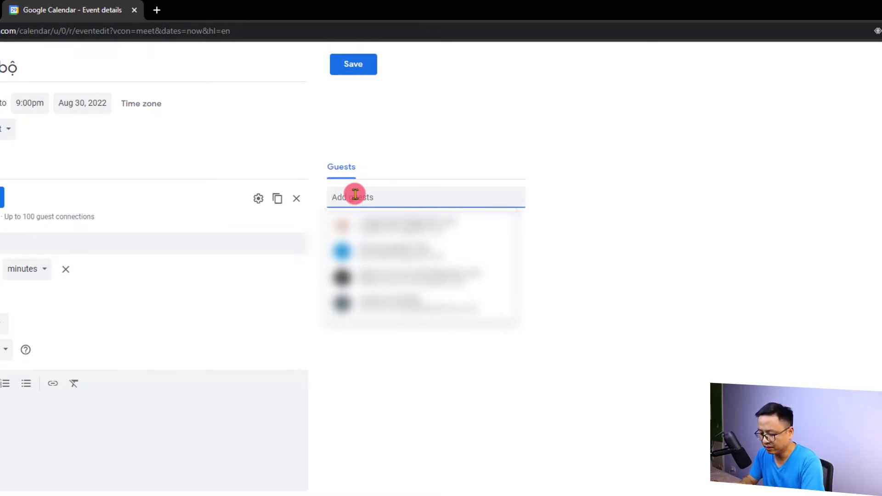
{"action": "type", "text": "pro"}
{"action": "type", "text": "gr"}
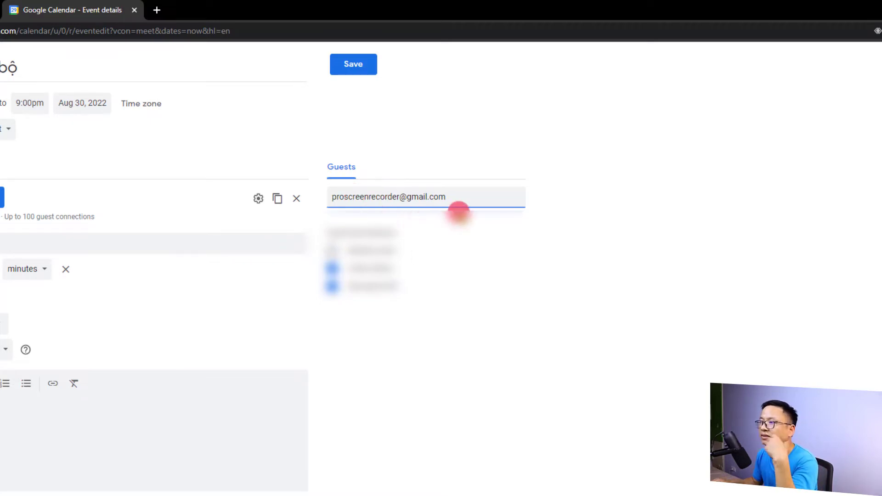
{"action": "key", "text": "Return"}
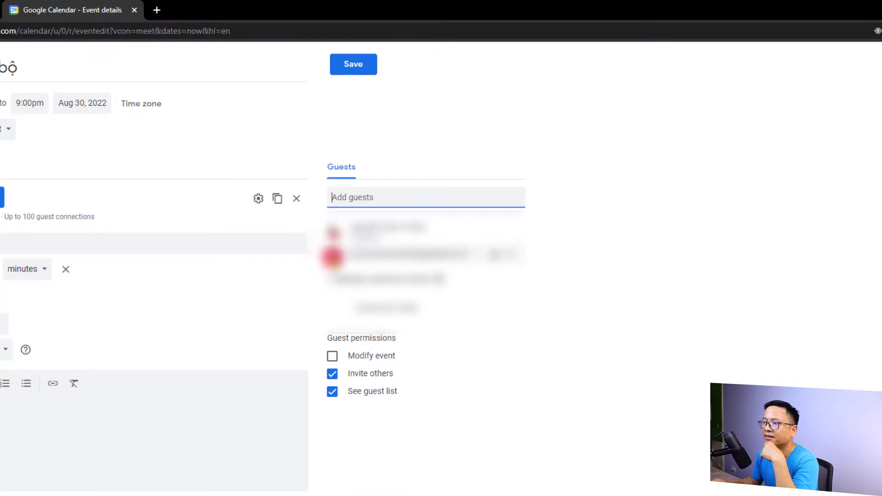
{"action": "mouse_move", "coordinate": [335, 256]}
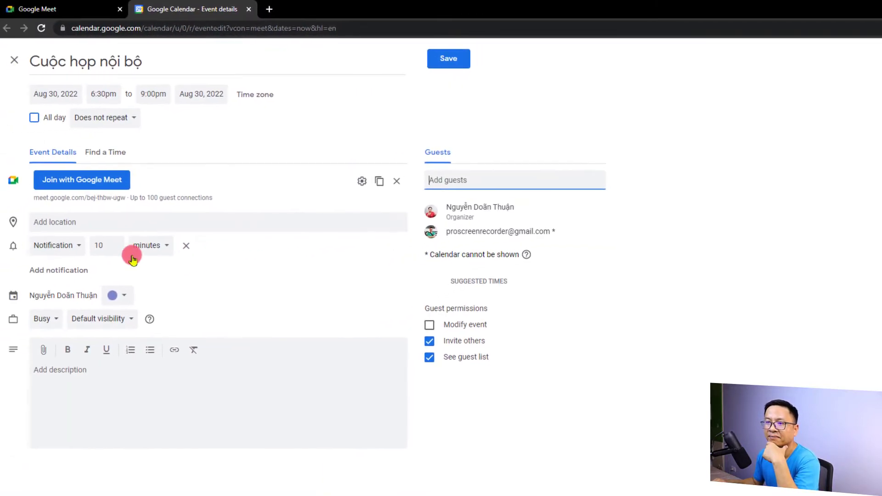
- Change the event's reminder type to Email with minutes as its unit, and add a second notification
{"action": "left_click", "coordinate": [82, 250]}
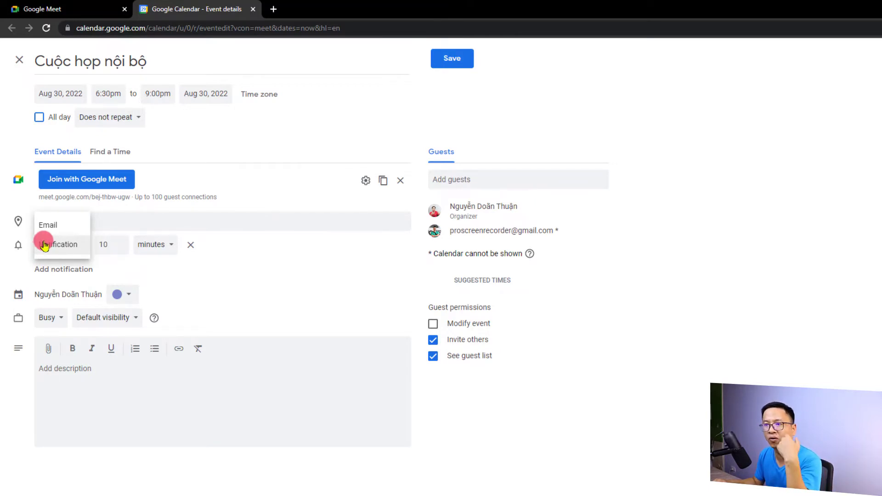
{"action": "left_click", "coordinate": [48, 225]}
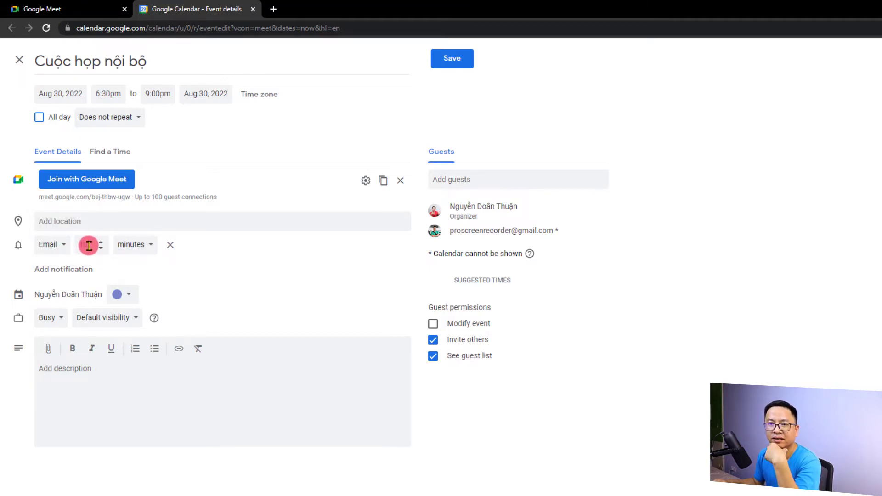
{"action": "left_click", "coordinate": [140, 244]}
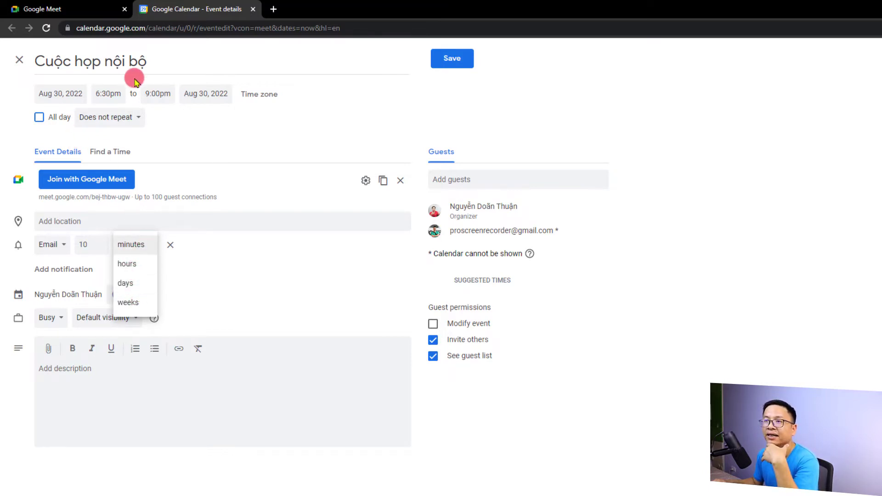
{"action": "left_click", "coordinate": [128, 252]}
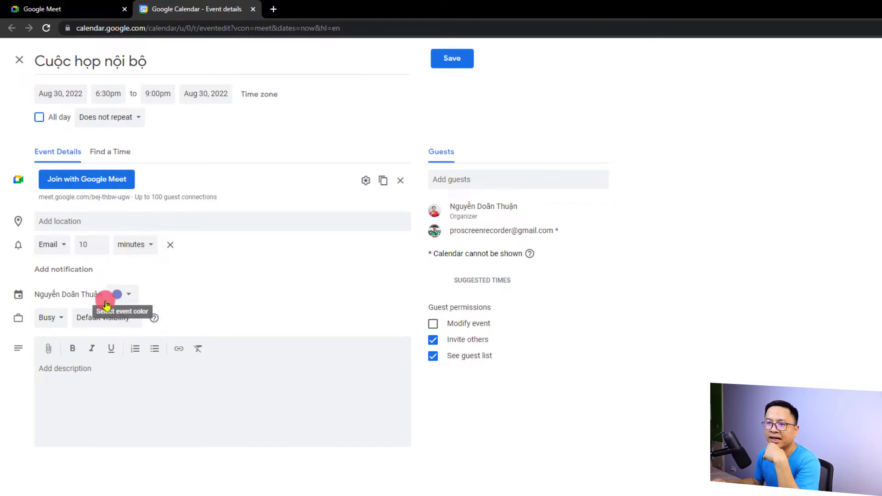
{"action": "left_click", "coordinate": [71, 270]}
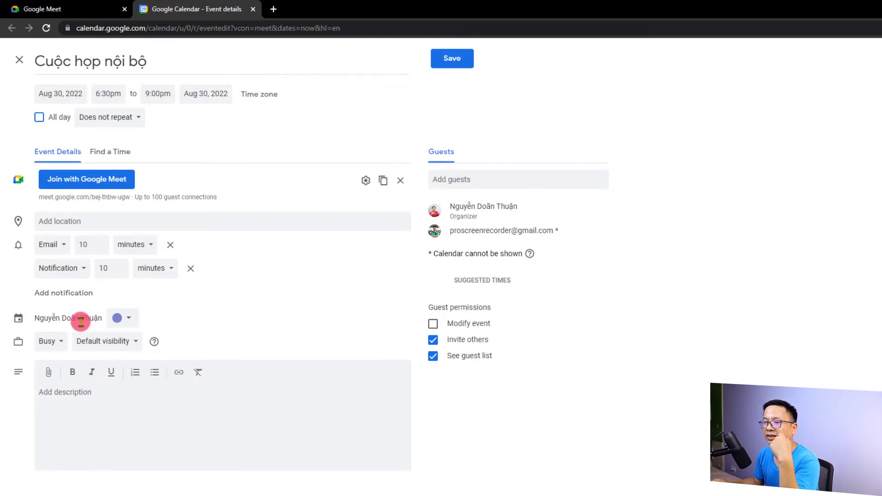
- Set the event color to light blue and enter the description "Đây là cuộc họp nội bộ!"
{"action": "left_click", "coordinate": [125, 318]}
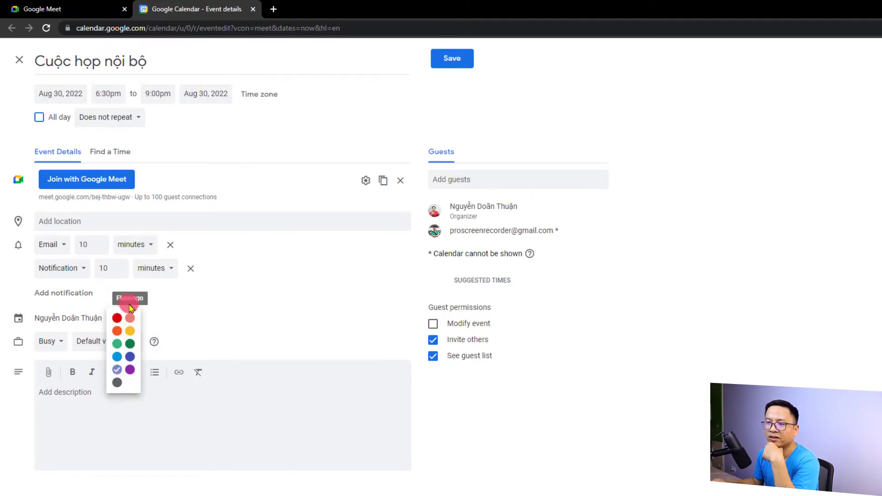
{"action": "left_click", "coordinate": [117, 356]}
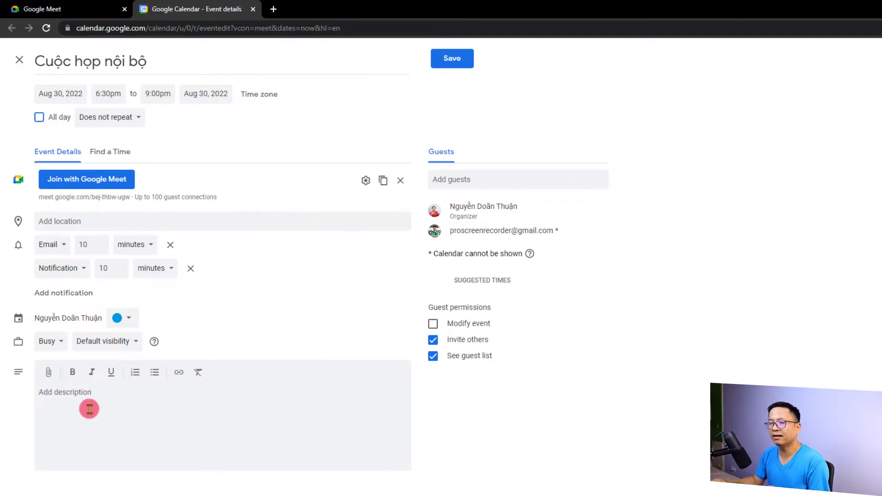
{"action": "left_click", "coordinate": [121, 414]}
{"action": "type", "text": "Đây là cuộc họp nội bộ!"}
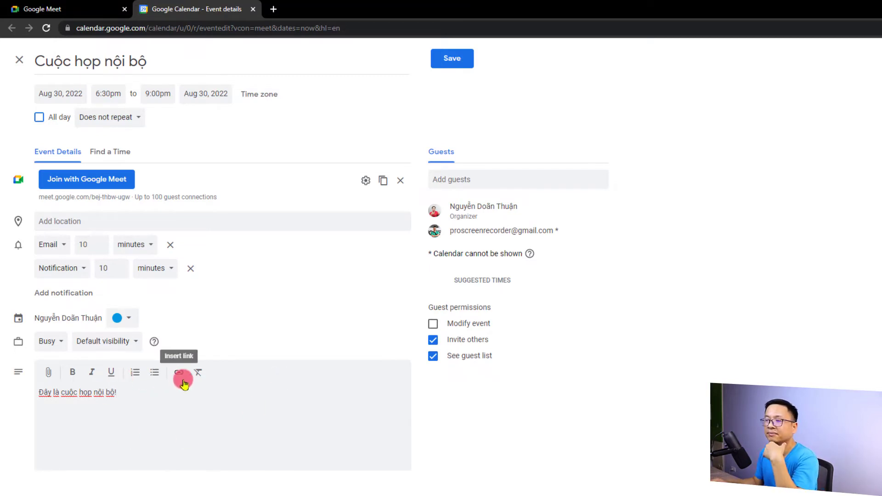
- Save the event with invitation emails sent to the guests, and open its details on the calendar
{"action": "left_click", "coordinate": [454, 64]}
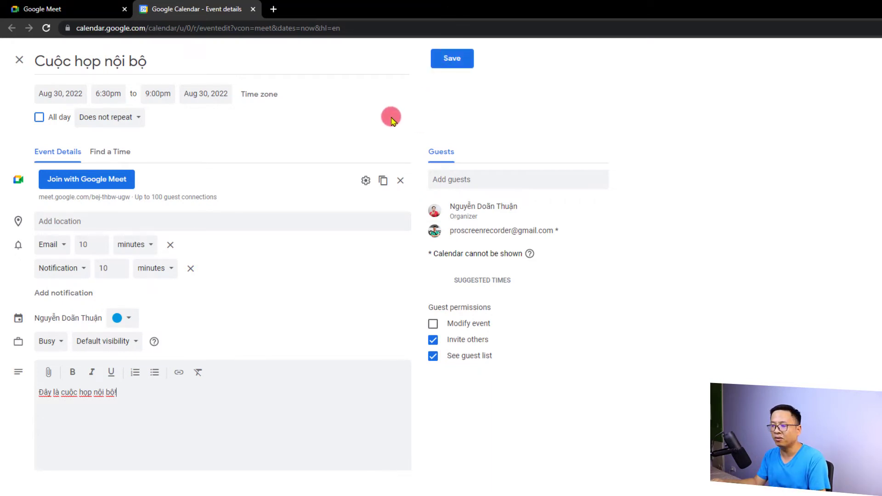
{"action": "left_click", "coordinate": [452, 59]}
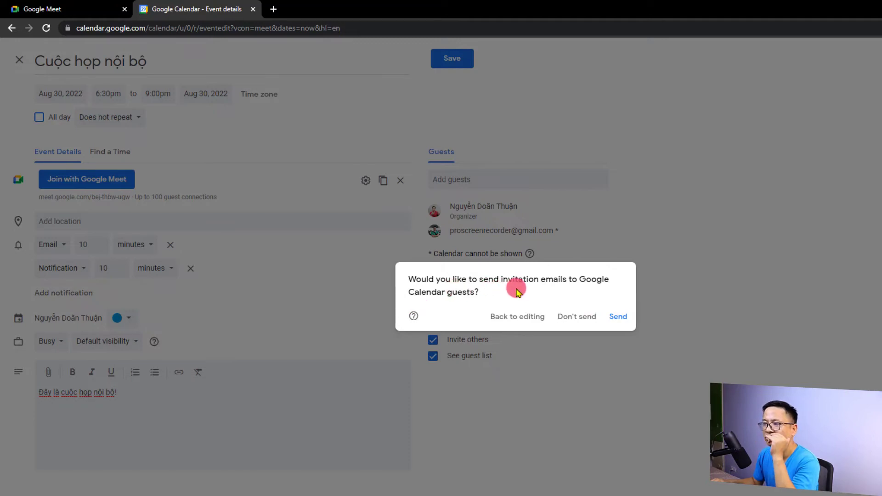
{"action": "left_click", "coordinate": [615, 317]}
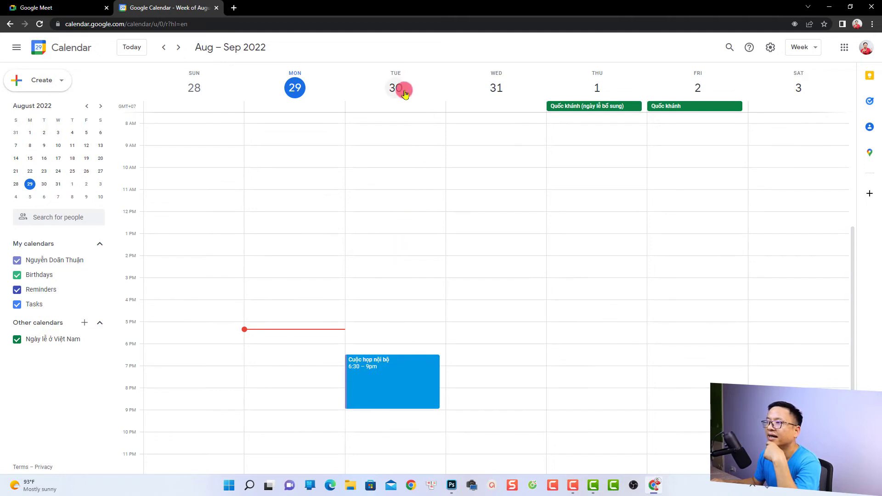
{"action": "left_click", "coordinate": [377, 378]}
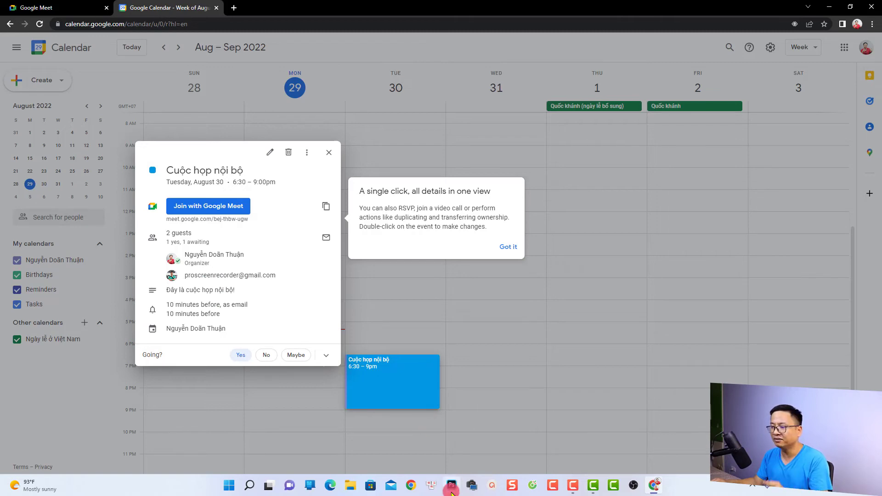
- Switch to the guest's Gmail inbox, open the "Cuộc họp nội bộ" invitation and display its additional response options
{"action": "left_click", "coordinate": [411, 486]}
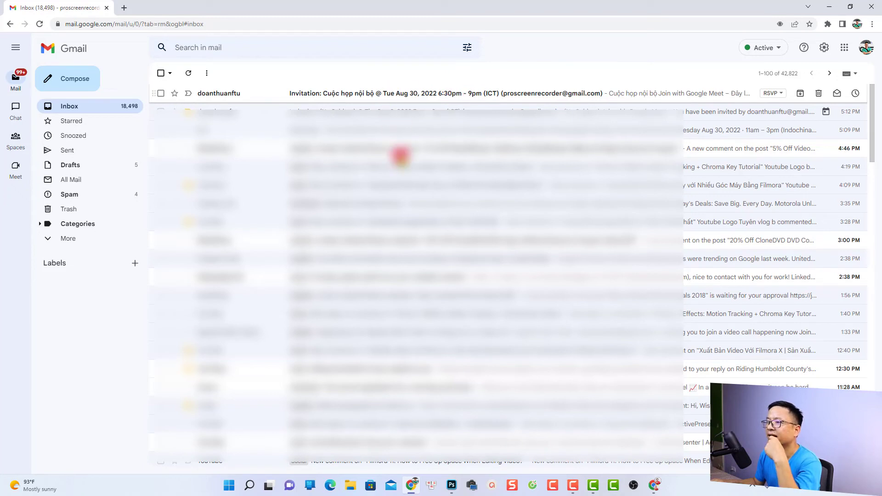
{"action": "left_click", "coordinate": [401, 156]}
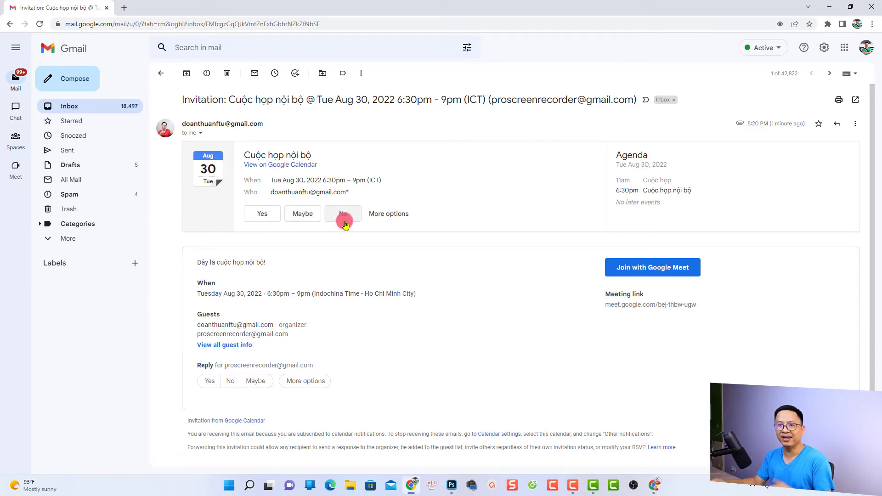
{"action": "left_click", "coordinate": [389, 214]}
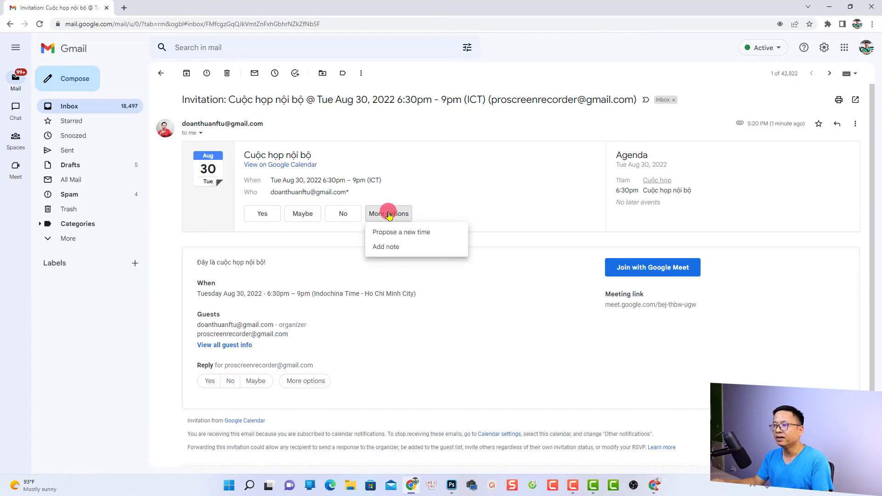